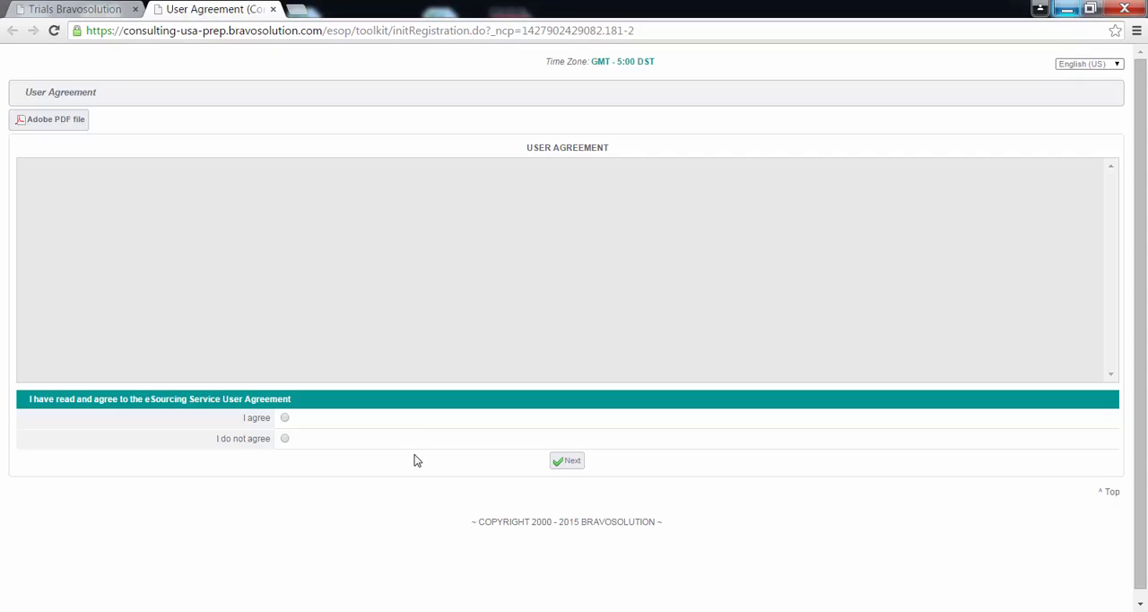
Accept the eSourcing Service User Agreement and continue to the registration data form
left_click(284, 419)
left_click(565, 462)
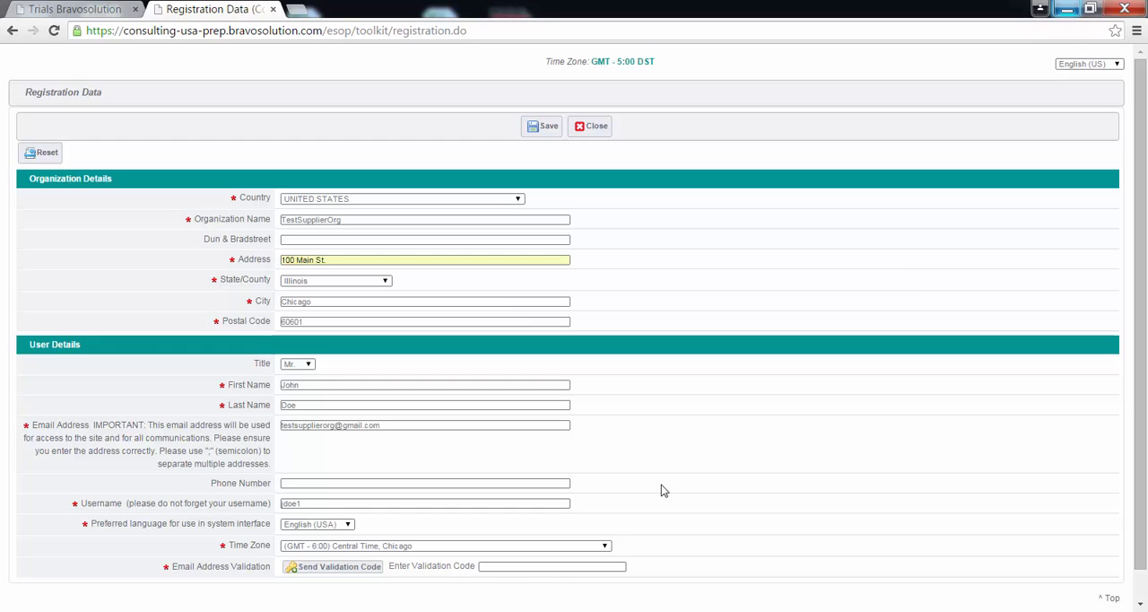
left_click(156, 198)
left_click(108, 335)
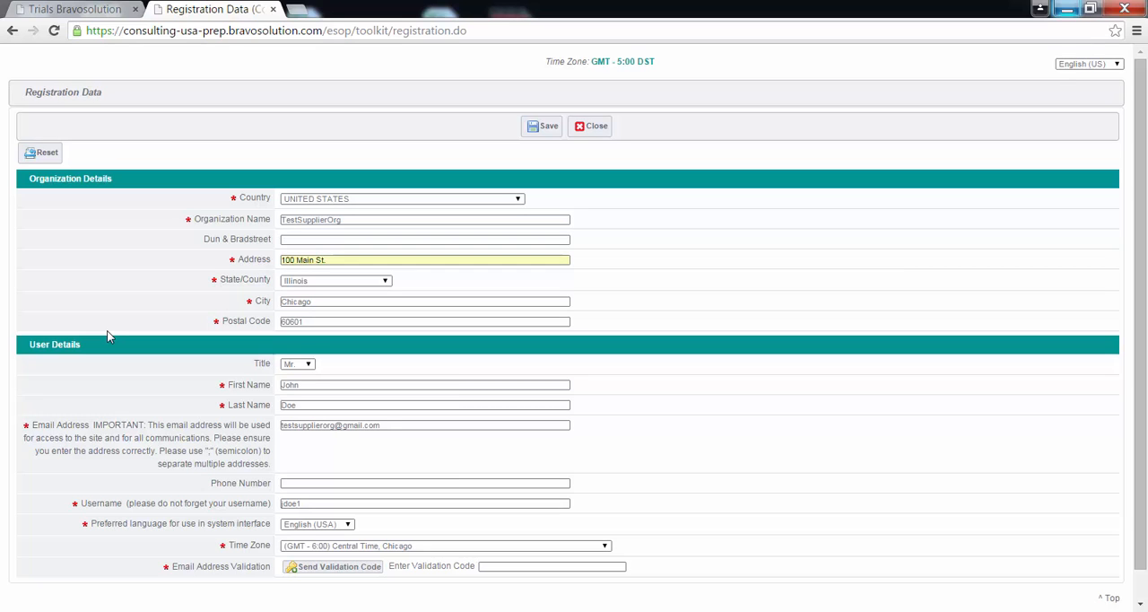
Request the e-mail validation code, paste it into the validation code field, and save the registration data
left_click(337, 566)
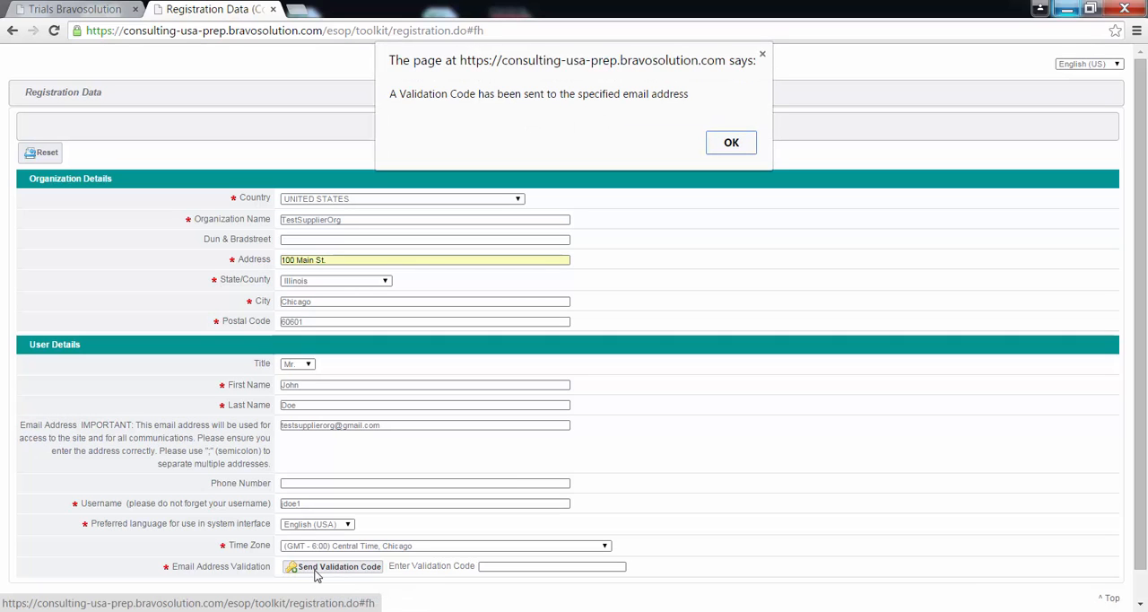
left_click(734, 145)
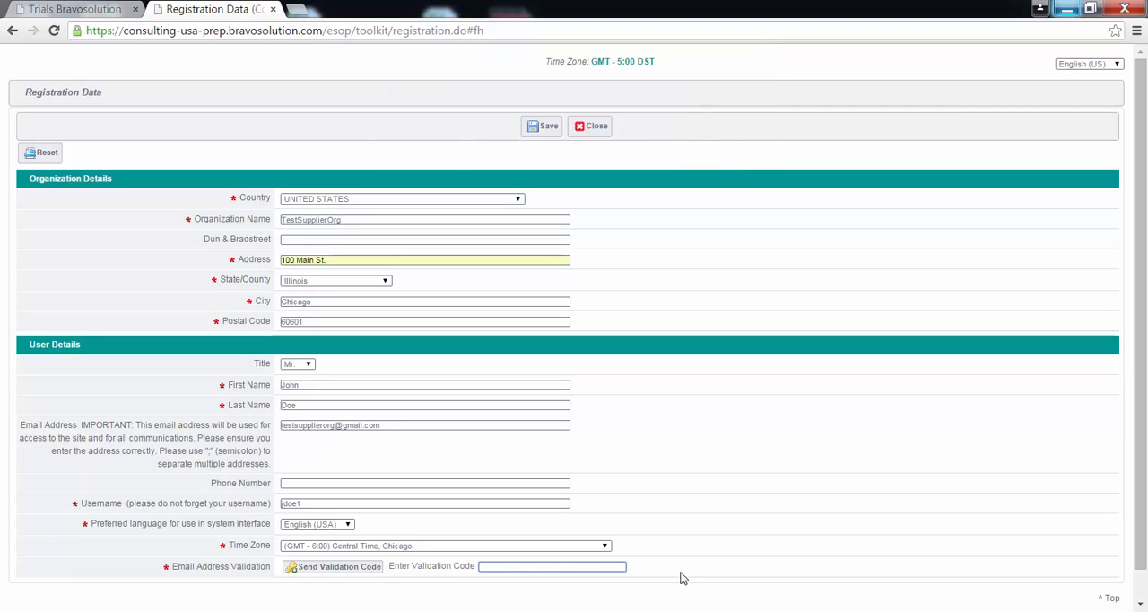
key("ctrl+v")
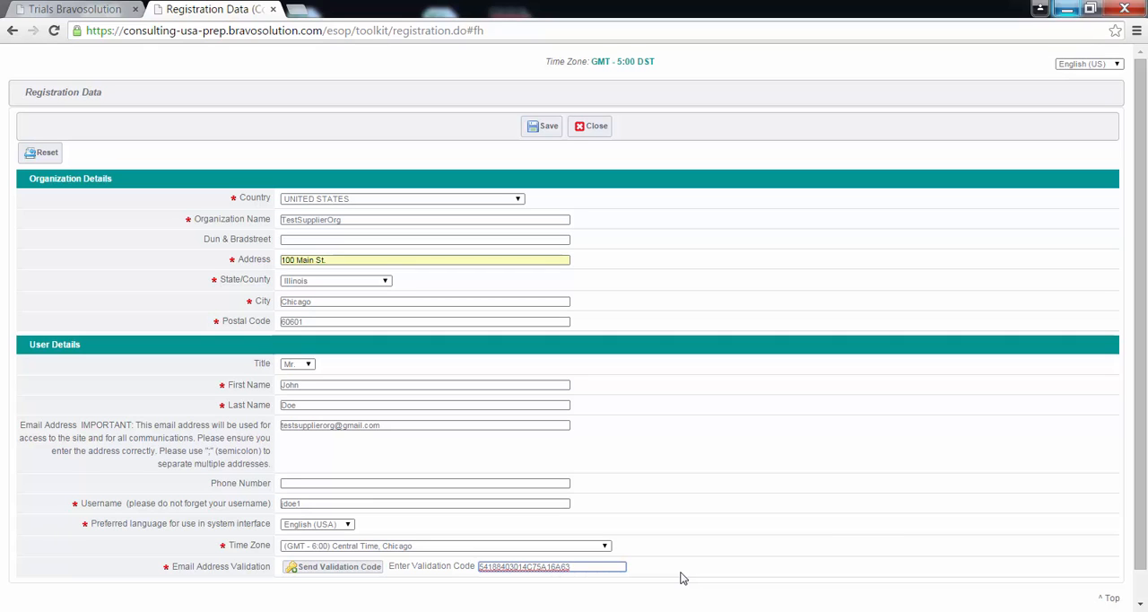
left_click(546, 130)
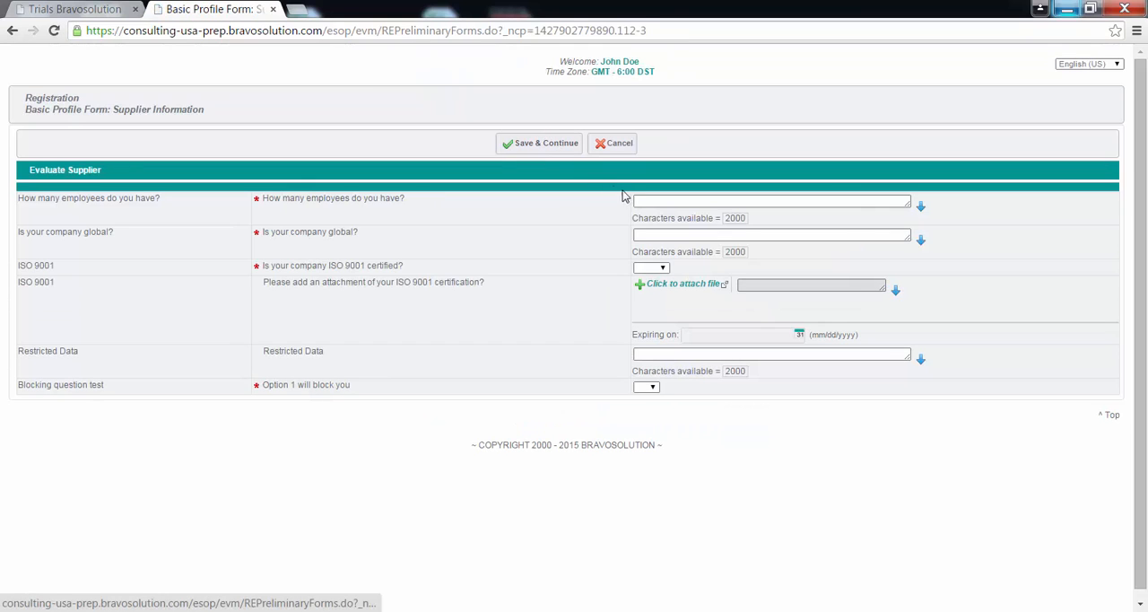
Complete the Basic Profile Form with 100 employees, company global No, ISO 9001 certified Yes and blocking question option 2, and save it
left_click(642, 200)
type("100")
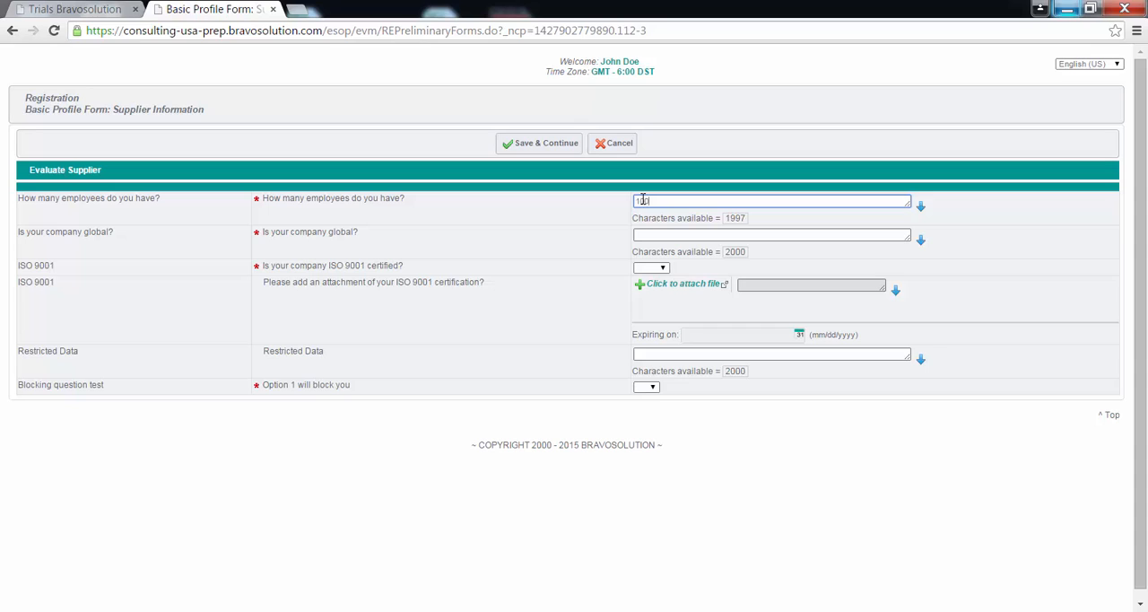
left_click(647, 236)
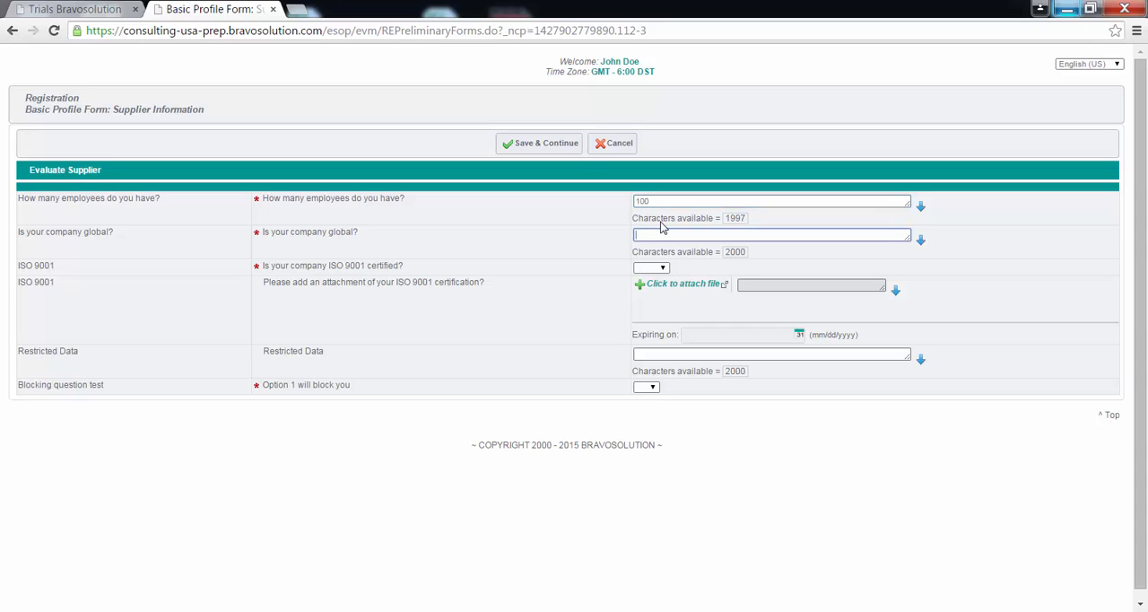
type("No")
left_click(660, 268)
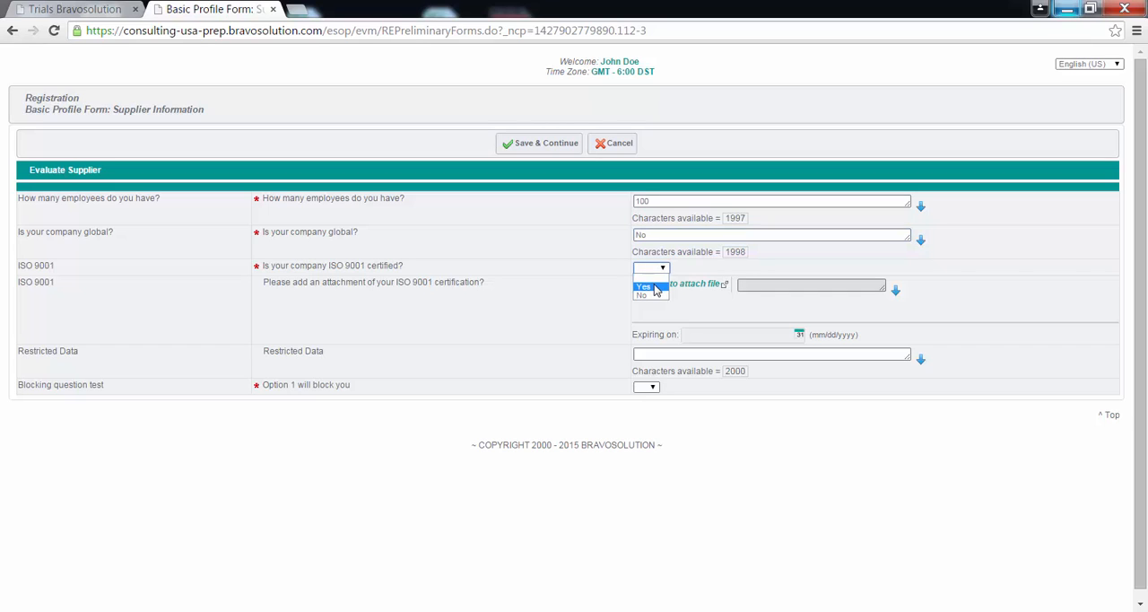
left_click(654, 287)
left_click(656, 389)
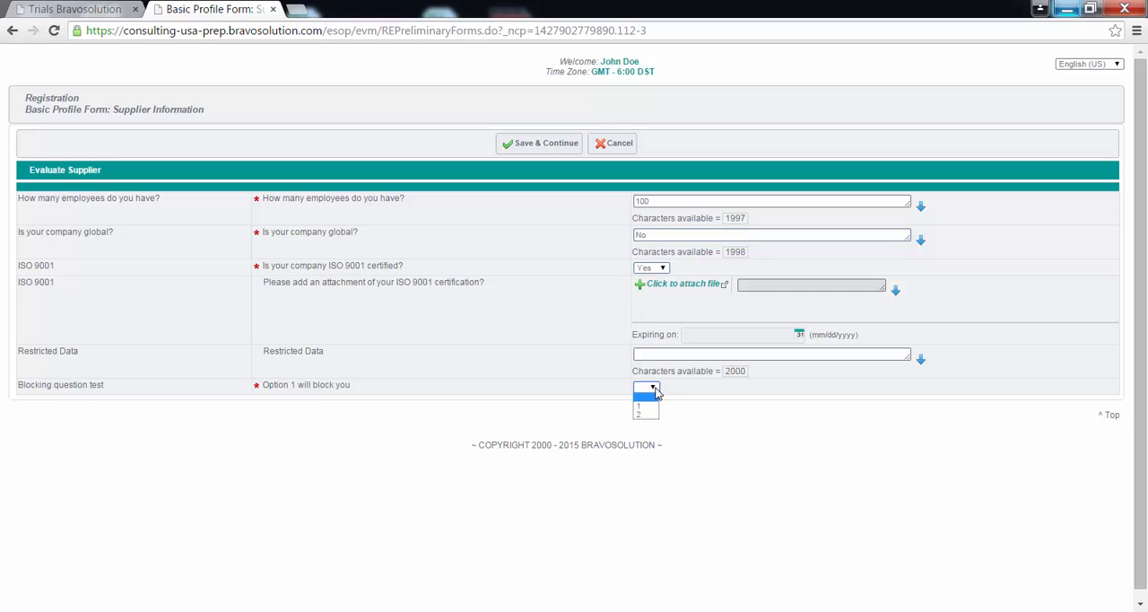
left_click(649, 416)
left_click(567, 153)
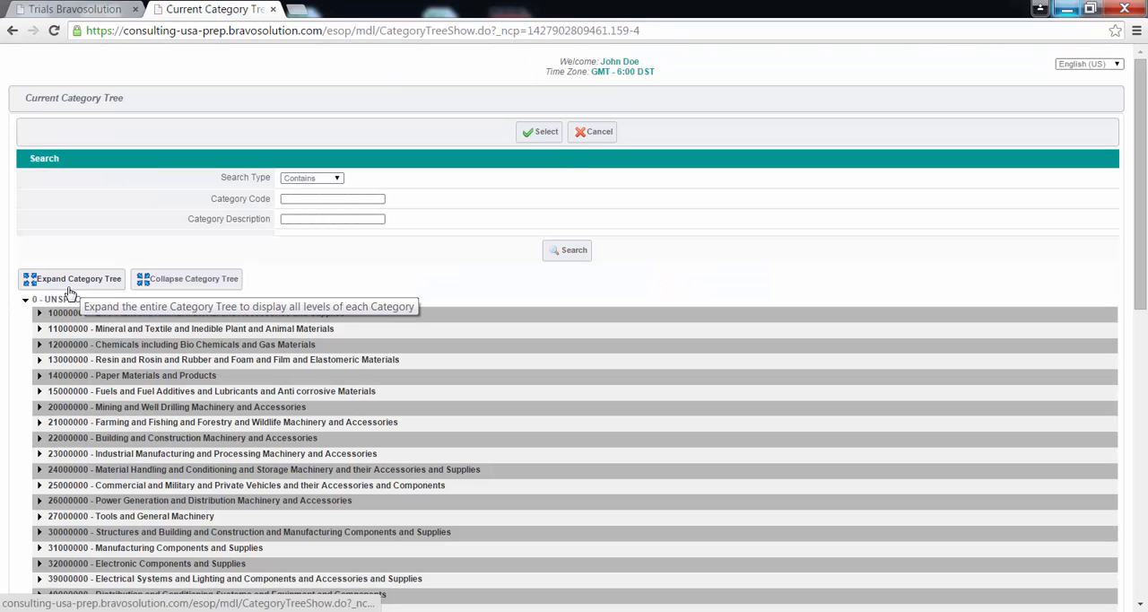
Select category 10121700 - Fish food under Live Plant and Animal Material and Accessories and Supplies, and submit the selection
left_click(40, 315)
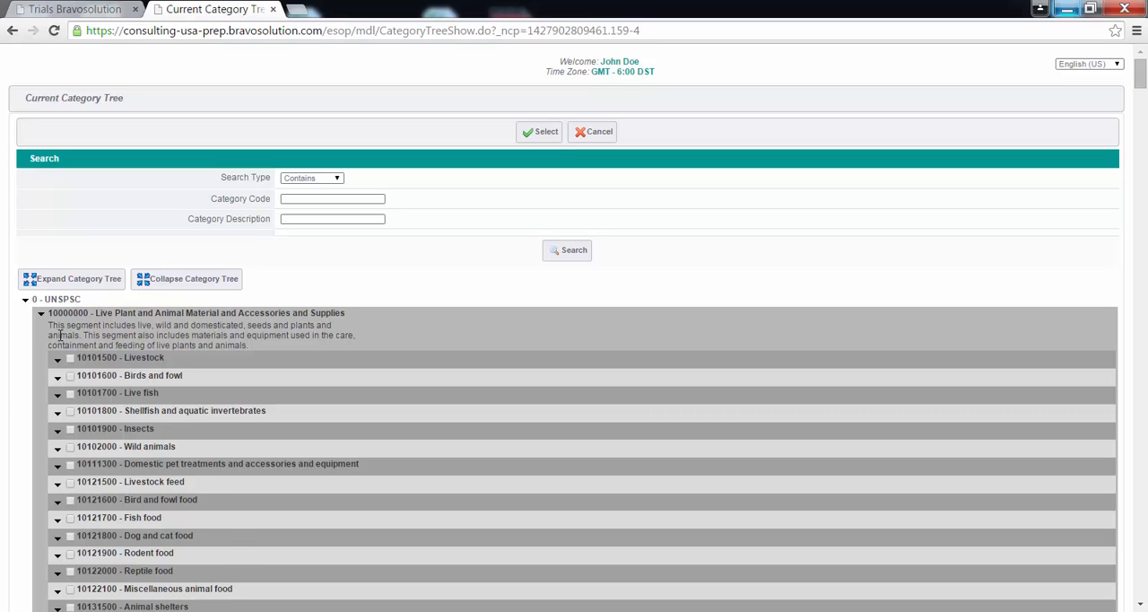
scroll(49, 325, "down", 2)
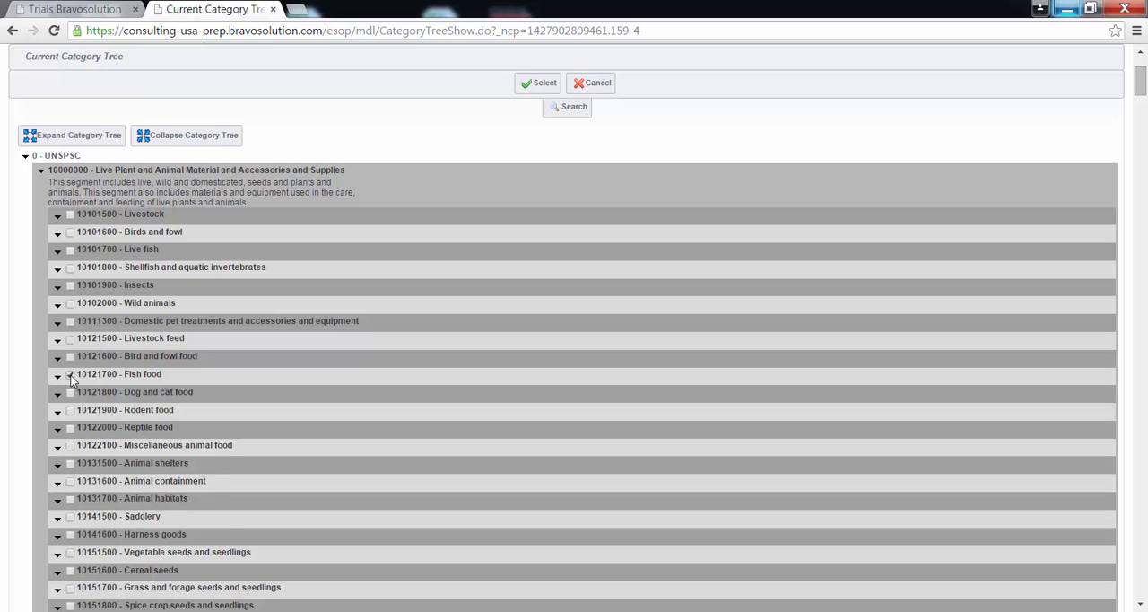
left_click(71, 376)
scroll(509, 176, "up", 2)
left_click(545, 133)
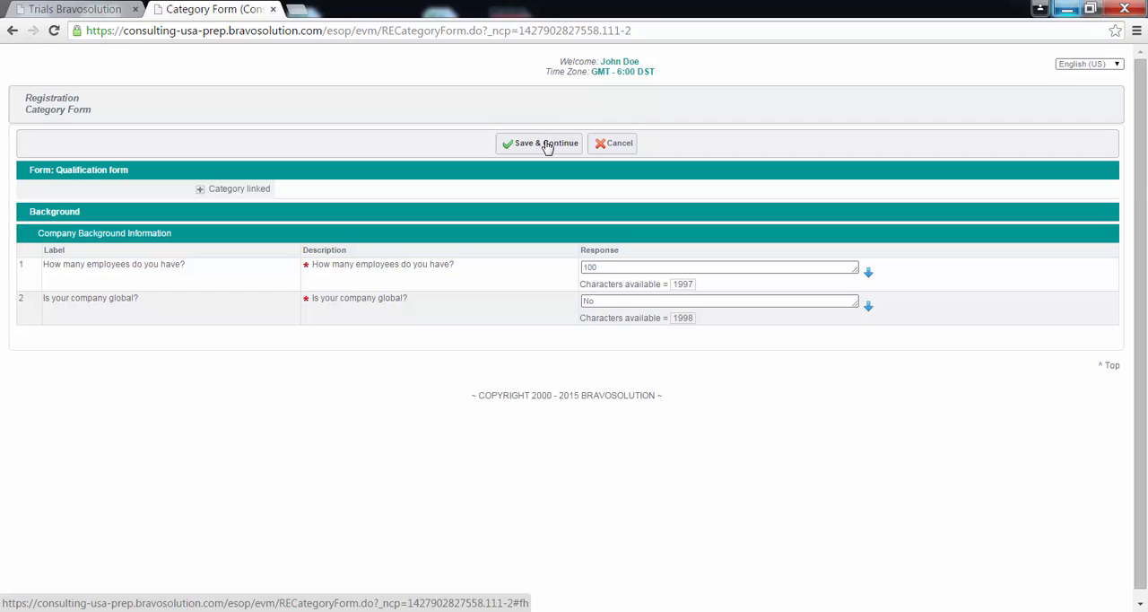
Save the Category Form with its prefilled answers and close the completed registration window
left_click(546, 145)
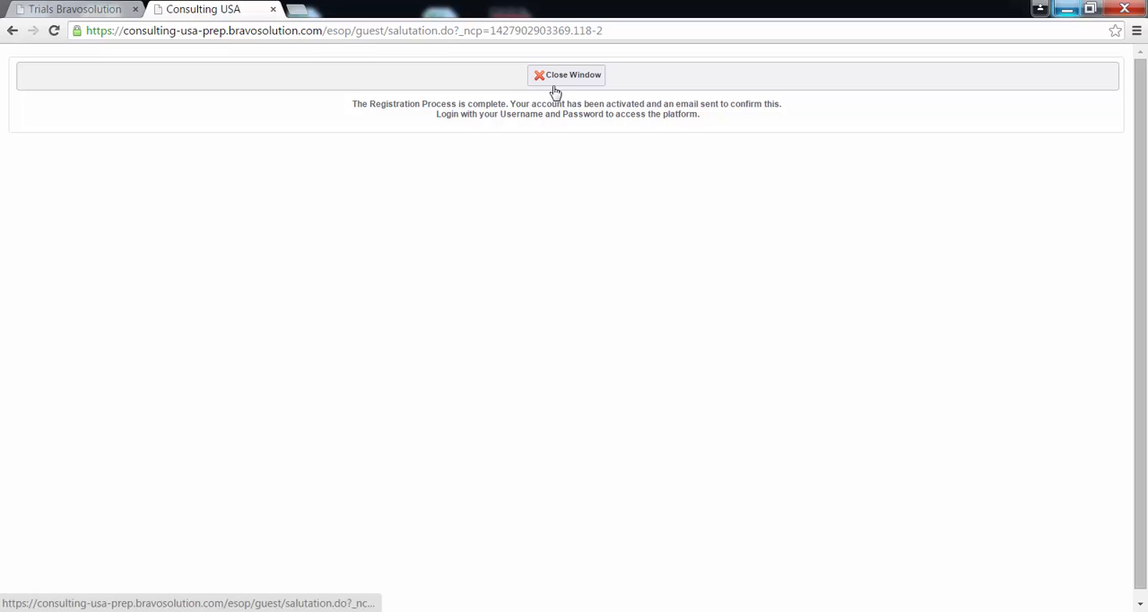
left_click(565, 75)
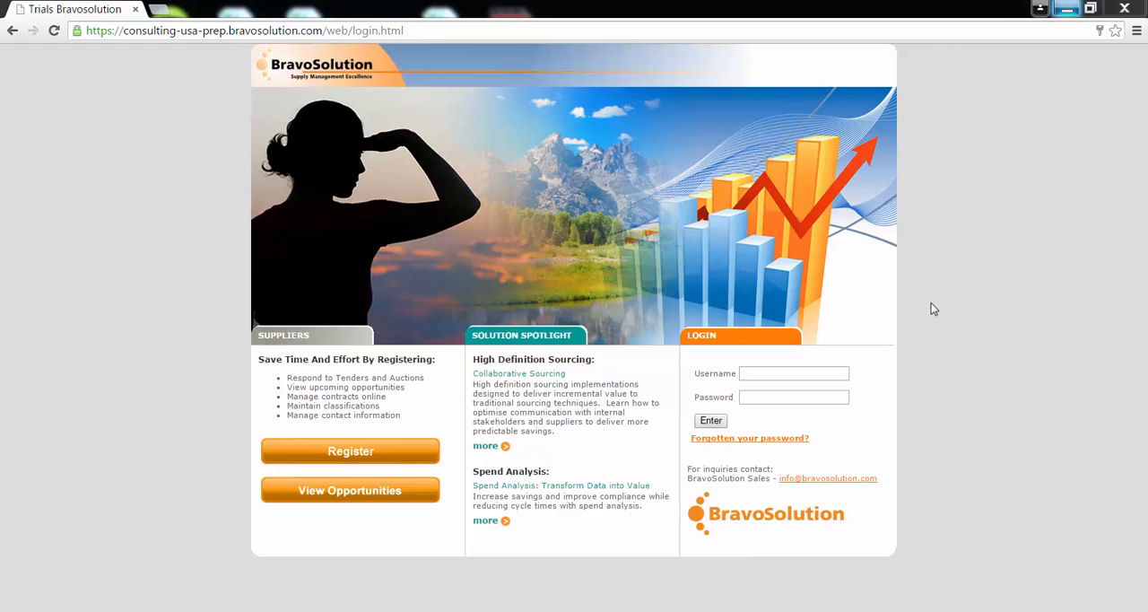
Log in to the supplier portal with the newly registered username and the account password
left_click(813, 371)
type("jdoe")
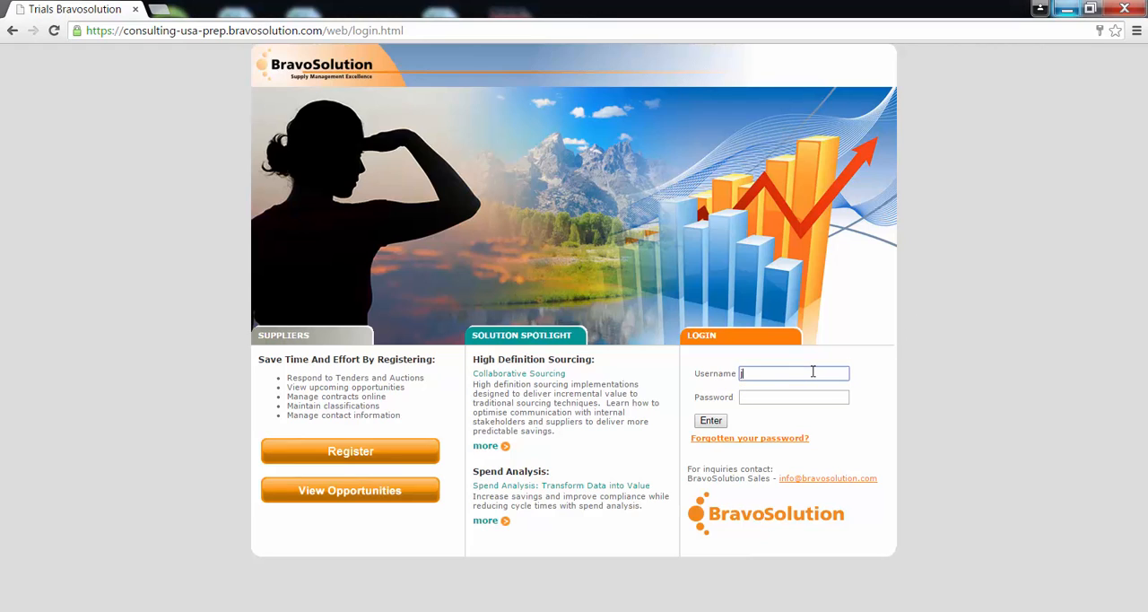
type("1")
key("Tab")
key("ctrl+v")
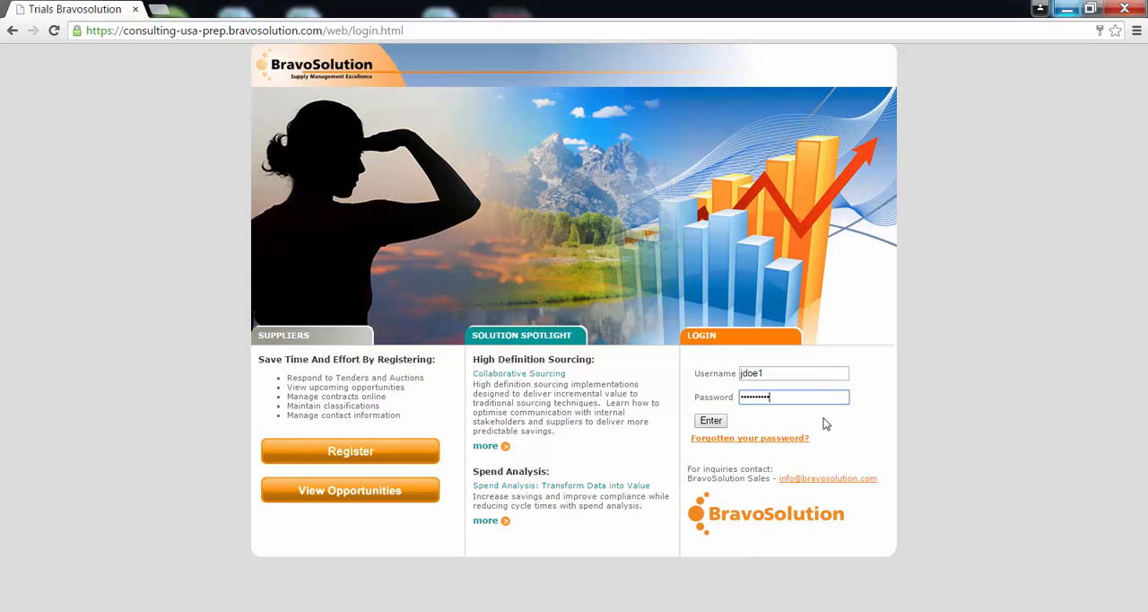
left_click(722, 421)
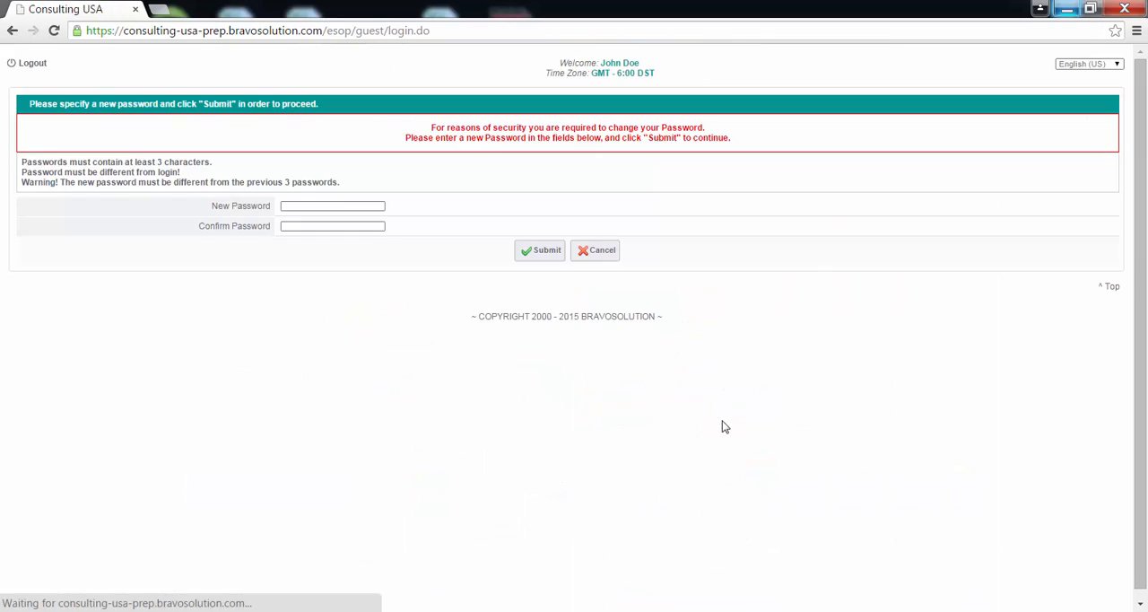
Enter and confirm a new account password, submit it, and let the browser save it
left_click(378, 207)
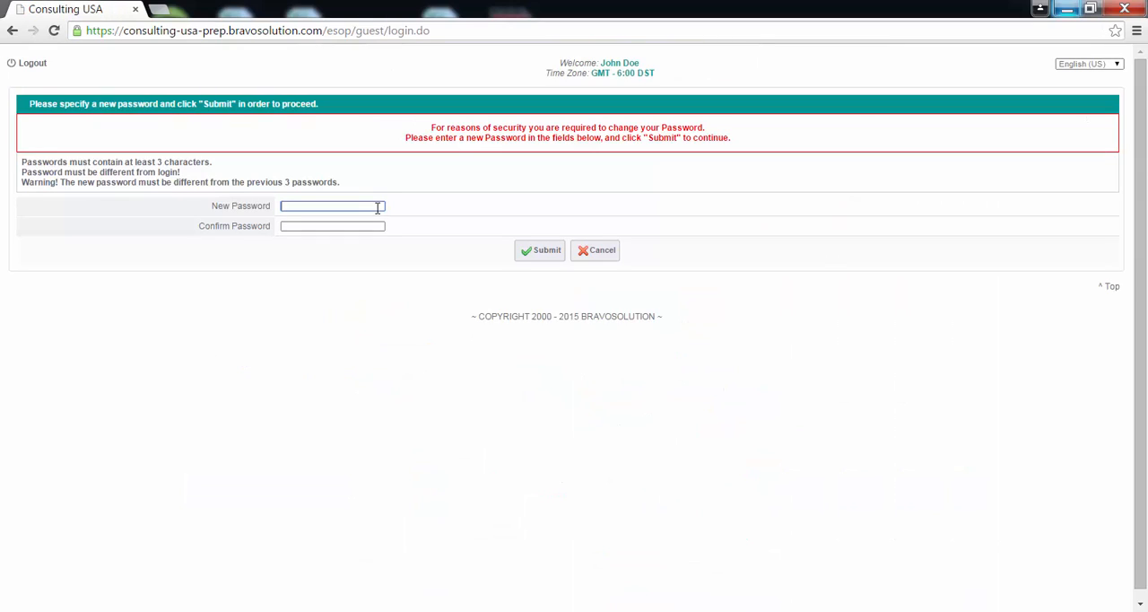
type("••••••••••")
key("Tab")
type("••••••••")
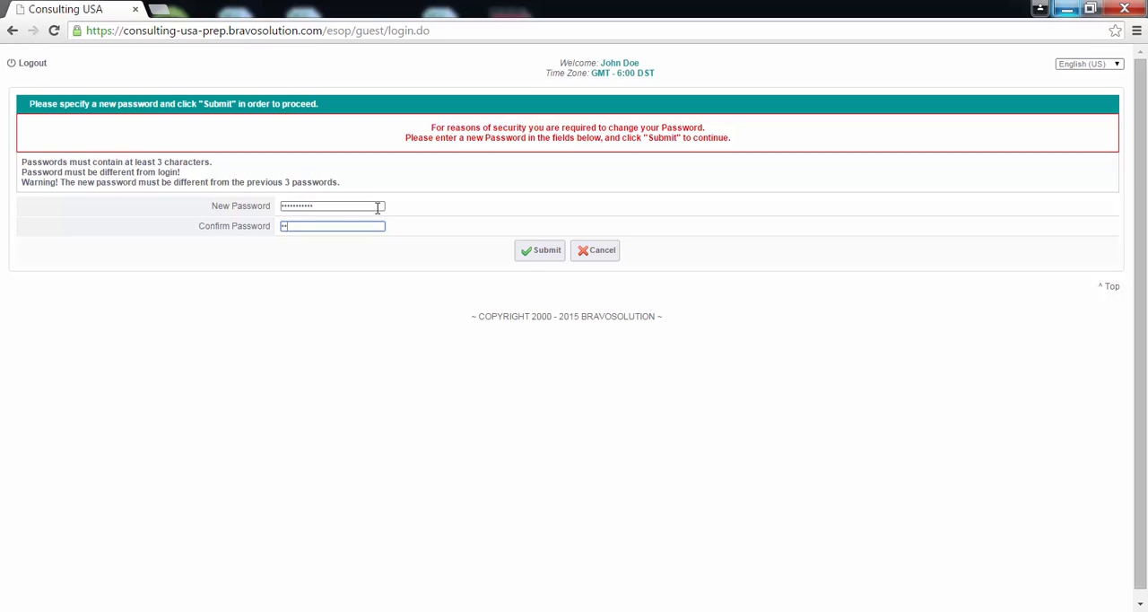
type("••")
left_click(546, 259)
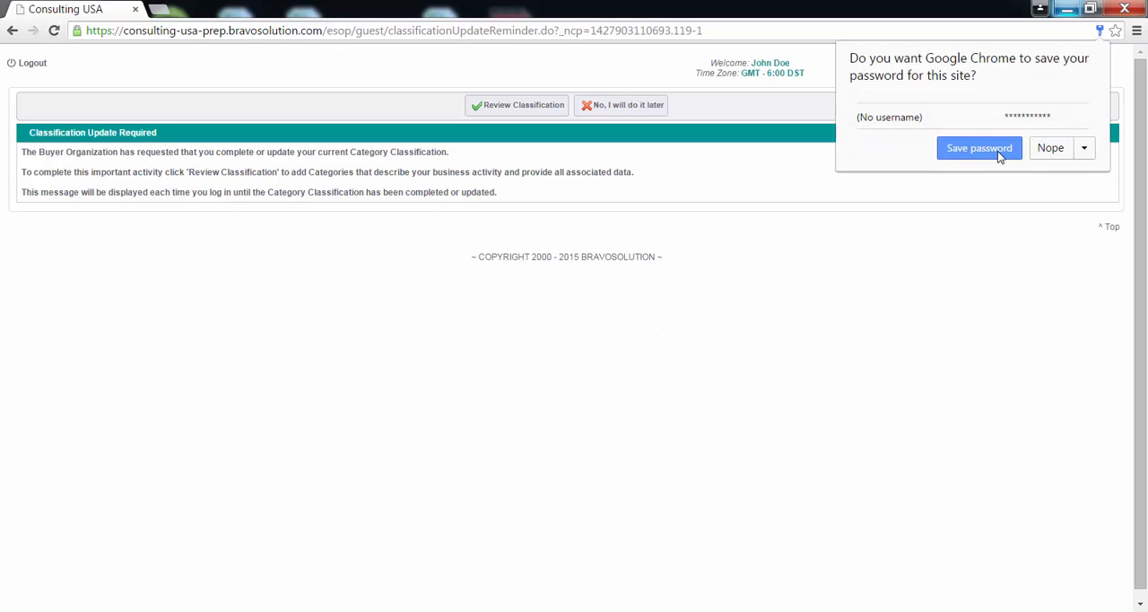
left_click(997, 151)
Postpone the category classification update and open the organization's profile from the dashboard
left_click(631, 108)
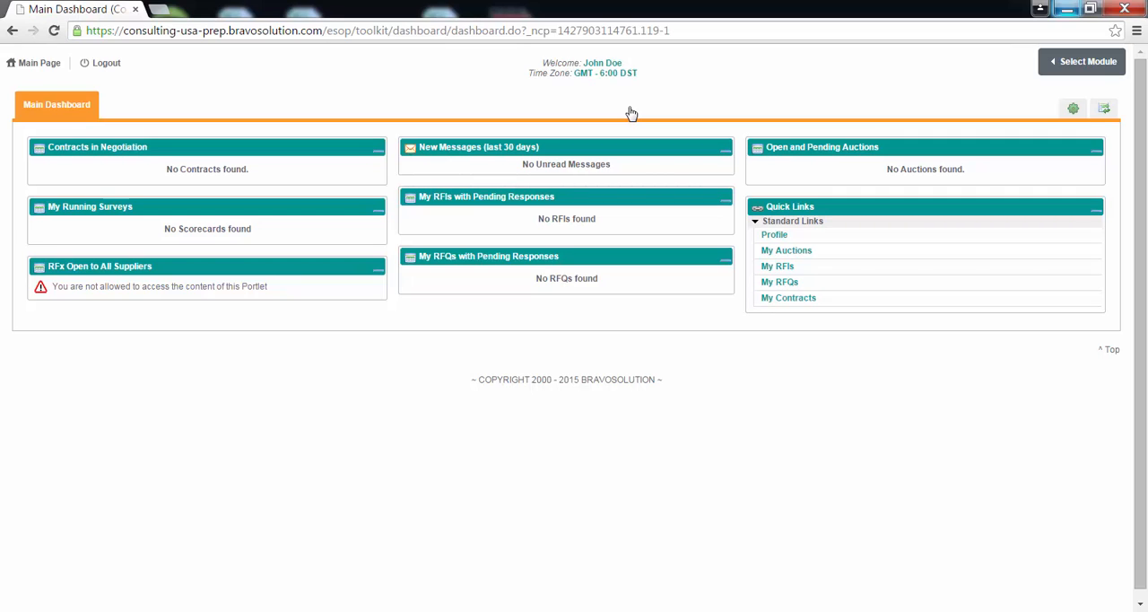
left_click(62, 63)
left_click(773, 235)
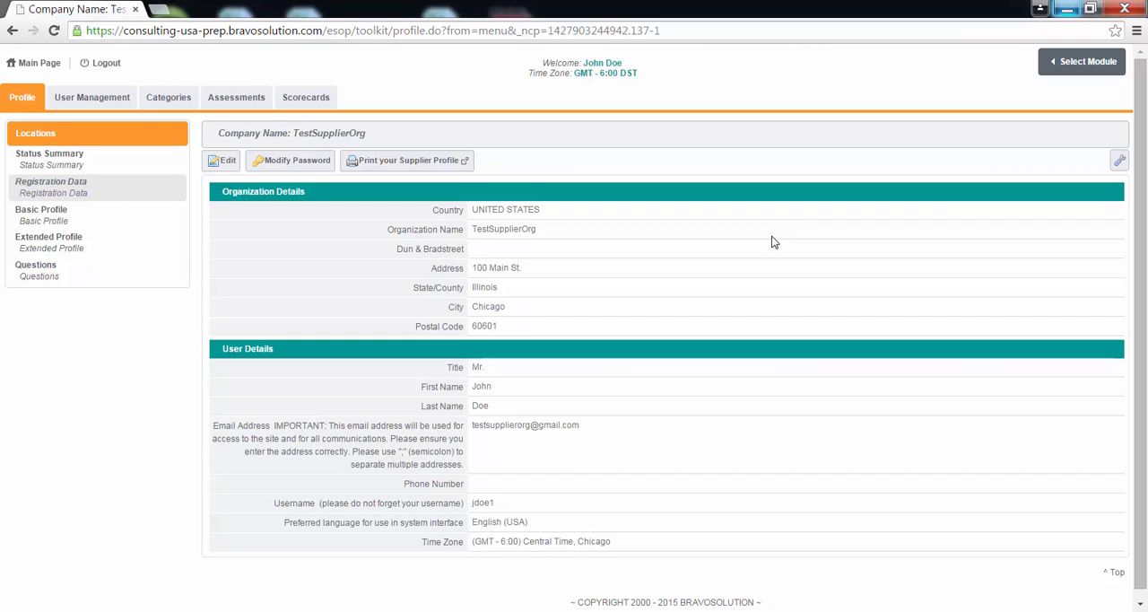
left_click(219, 162)
Review the Users and User Roles lists in User Management, ending on the Users list
left_click(96, 104)
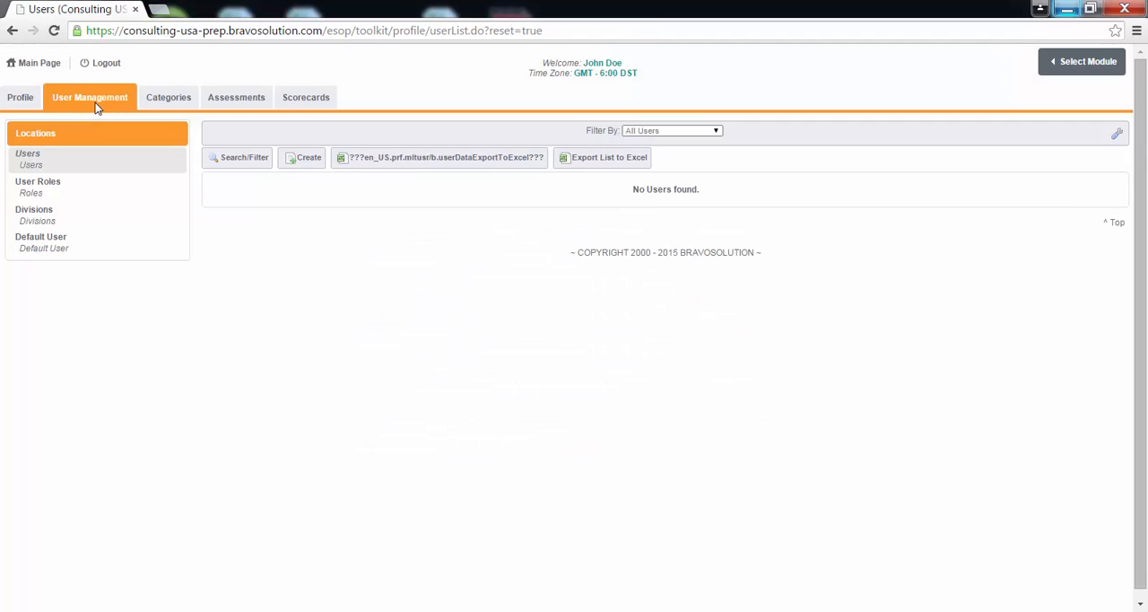
left_click(52, 195)
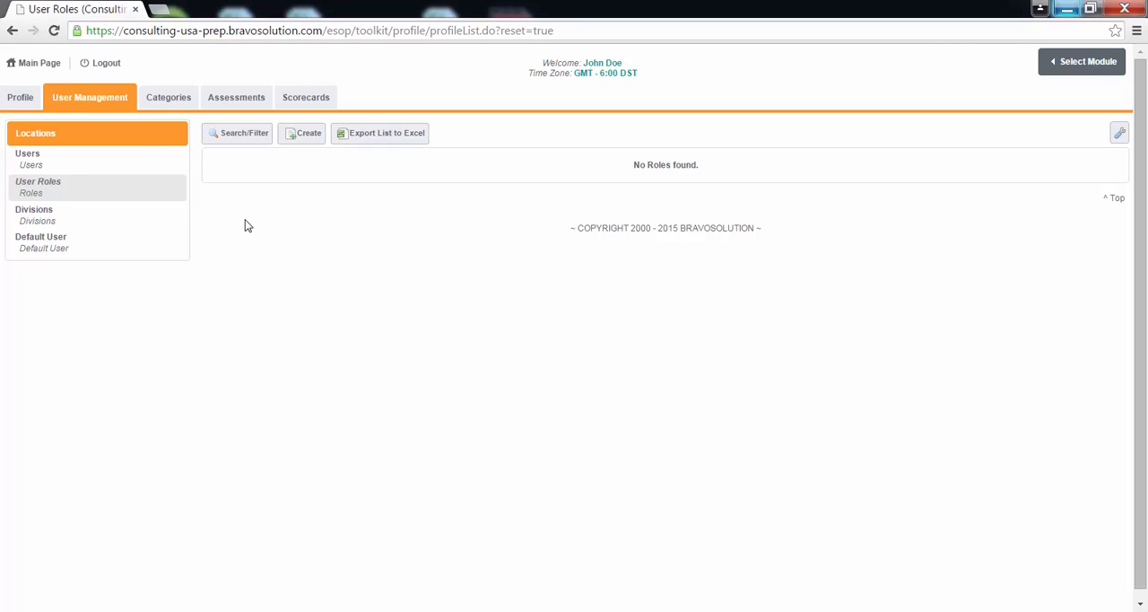
left_click(88, 164)
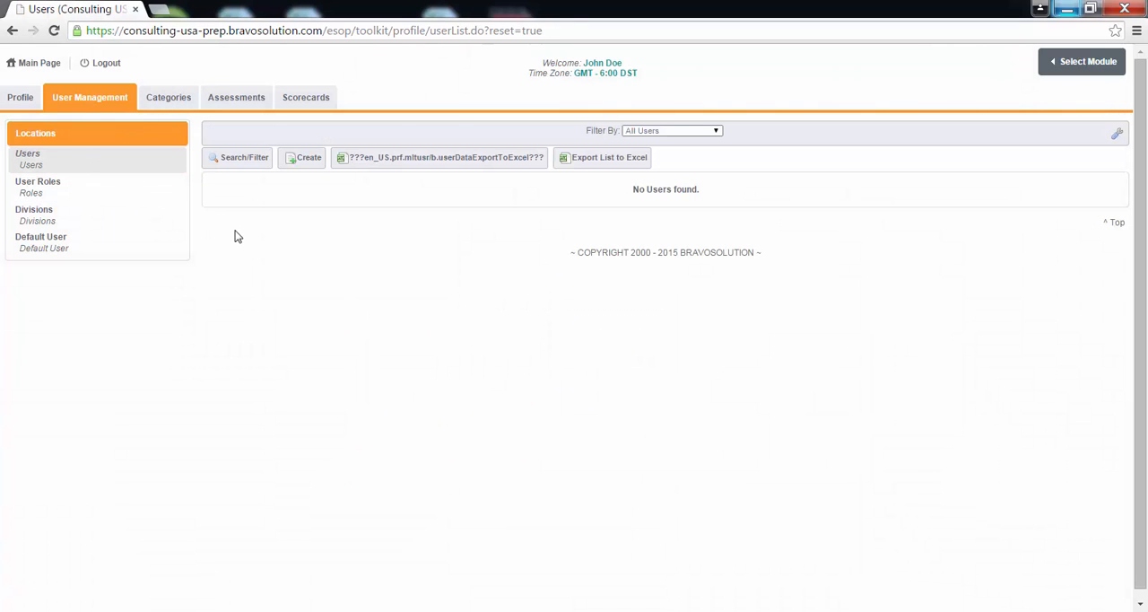
Create a new user with name, e-mail, telephone and username, division Division, language English (USA) and Central Time, Chicago, and save it
left_click(298, 165)
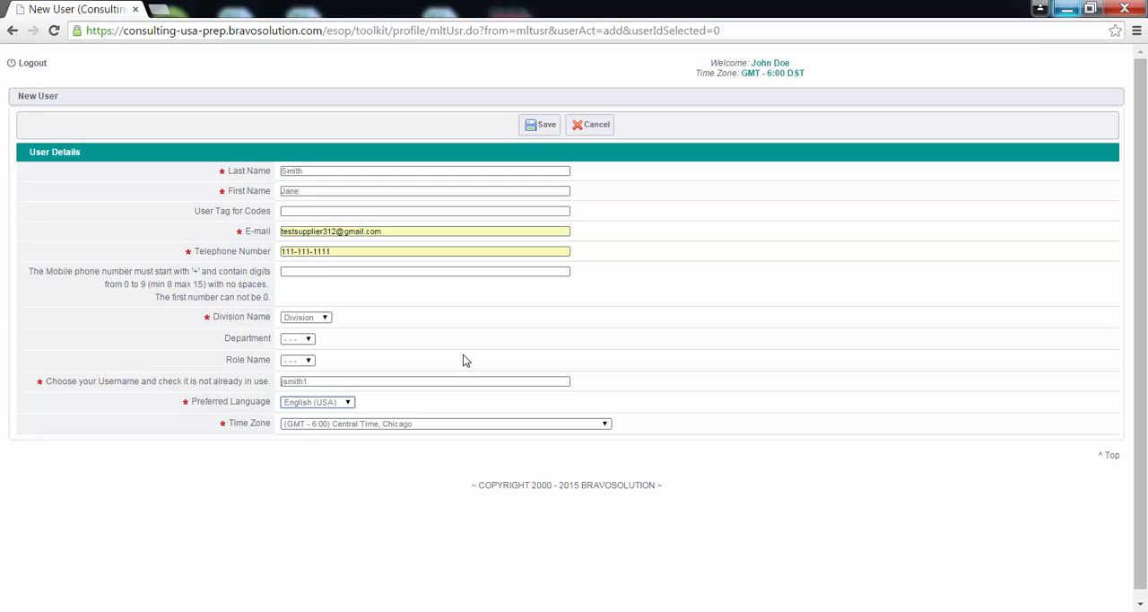
left_click(546, 126)
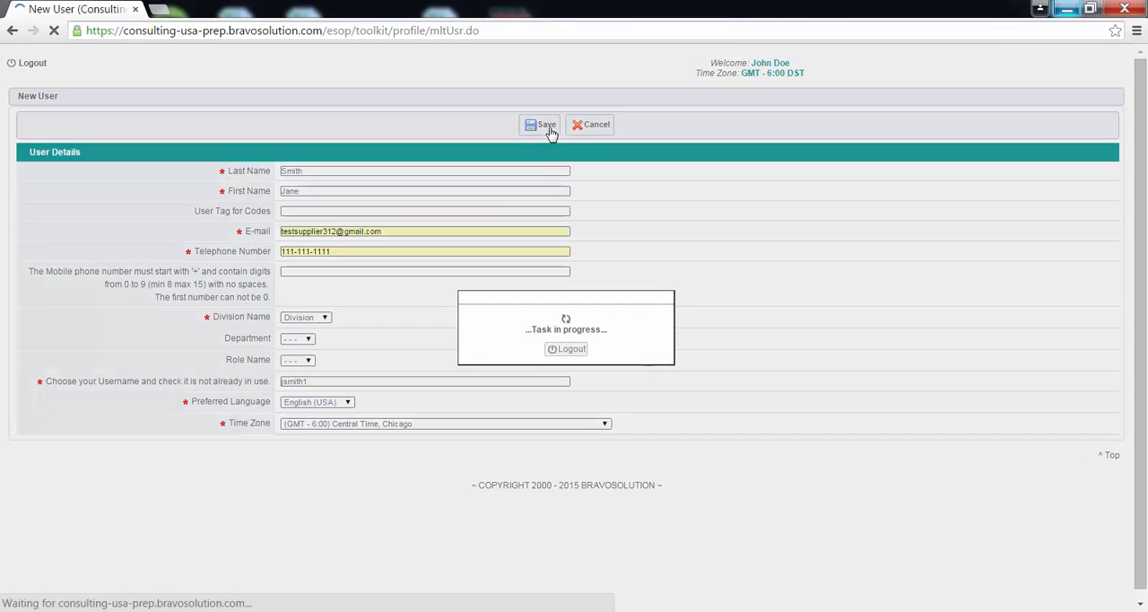
left_click(549, 167)
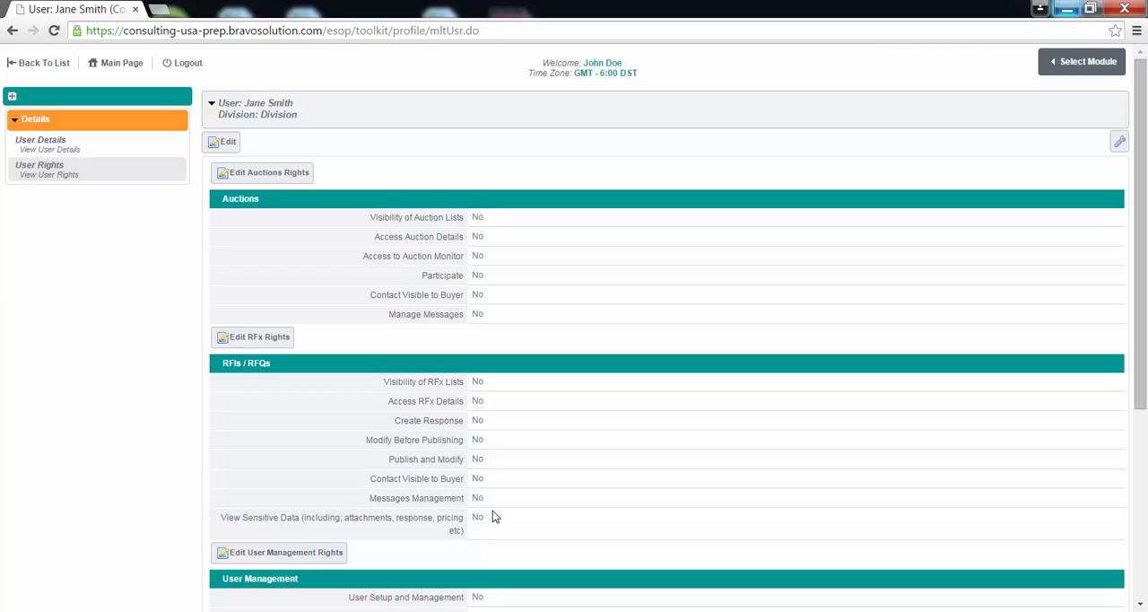
Set the new user's RFx rights: list visibility and response creation if added to the User Rights list, details access Yes; save them
left_click(263, 342)
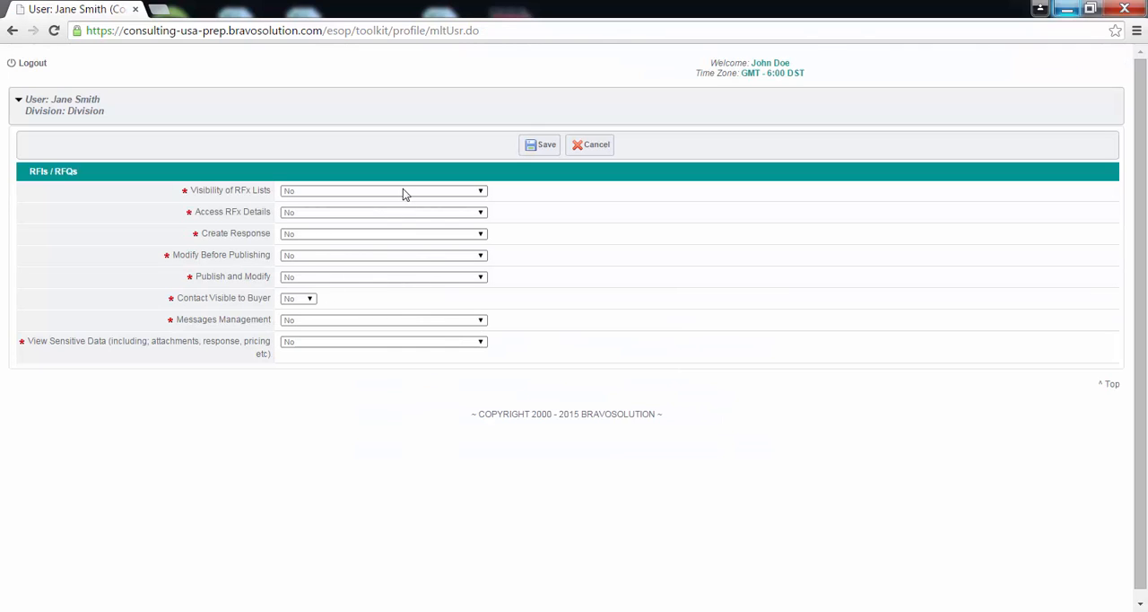
left_click(403, 190)
left_click(394, 211)
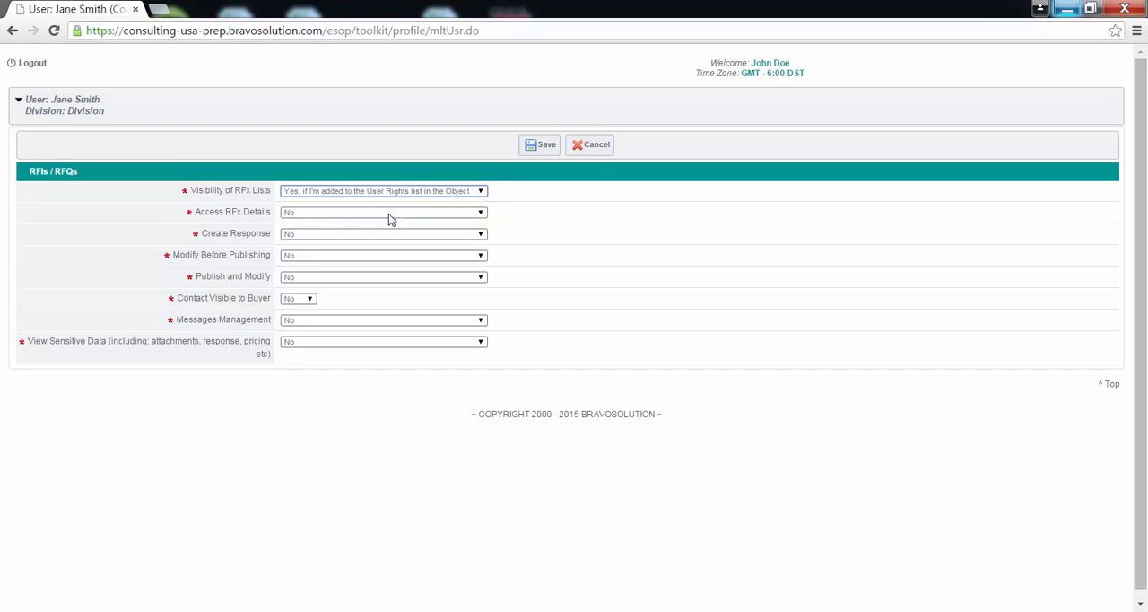
left_click(389, 213)
left_click(384, 246)
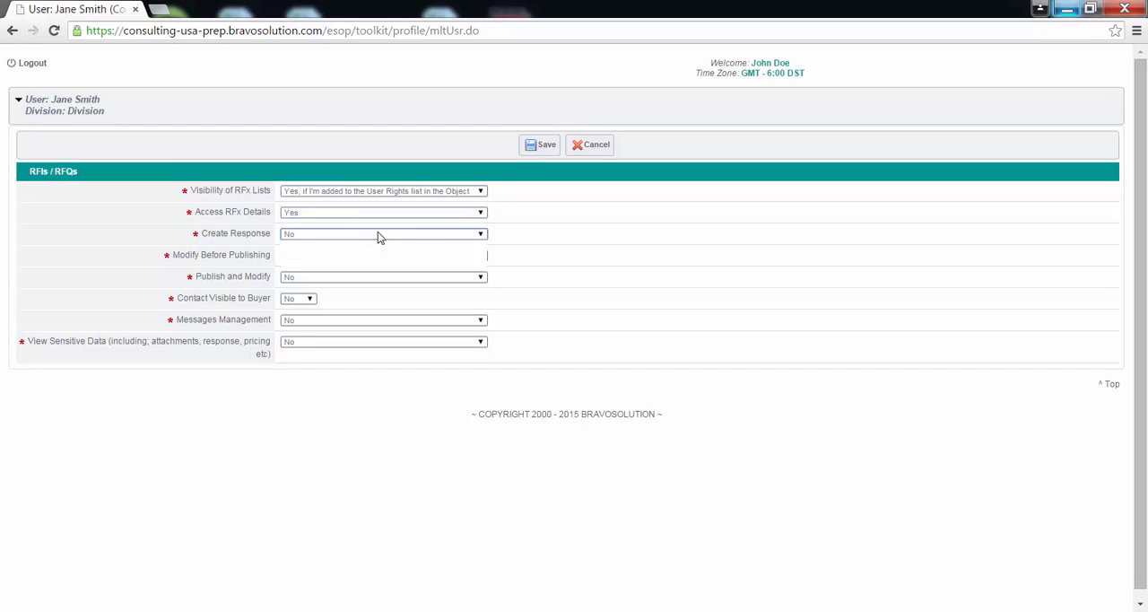
left_click(385, 255)
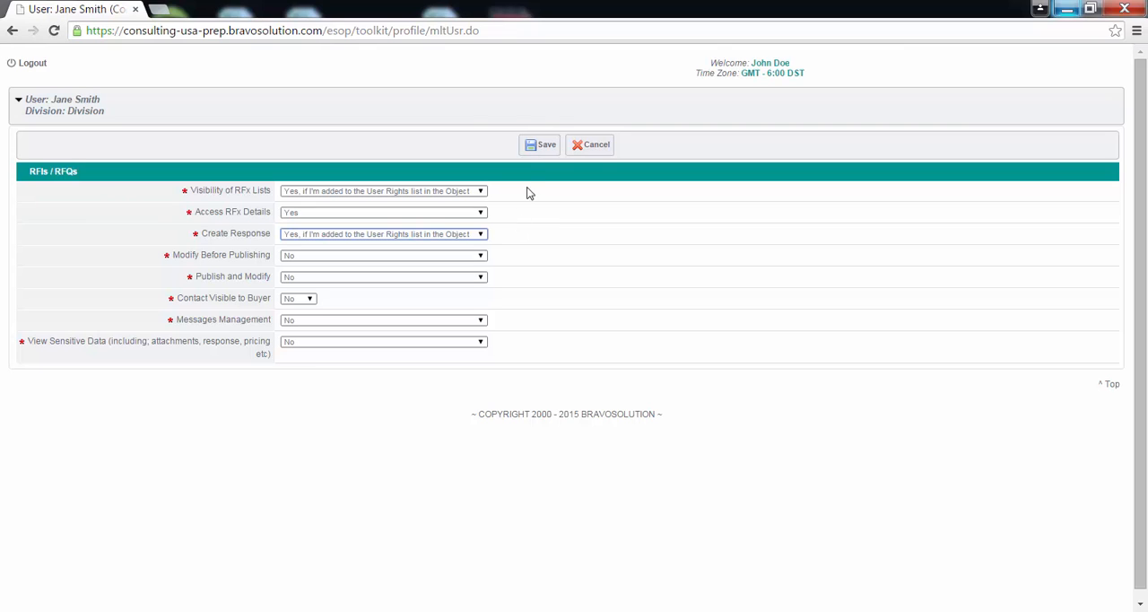
left_click(535, 154)
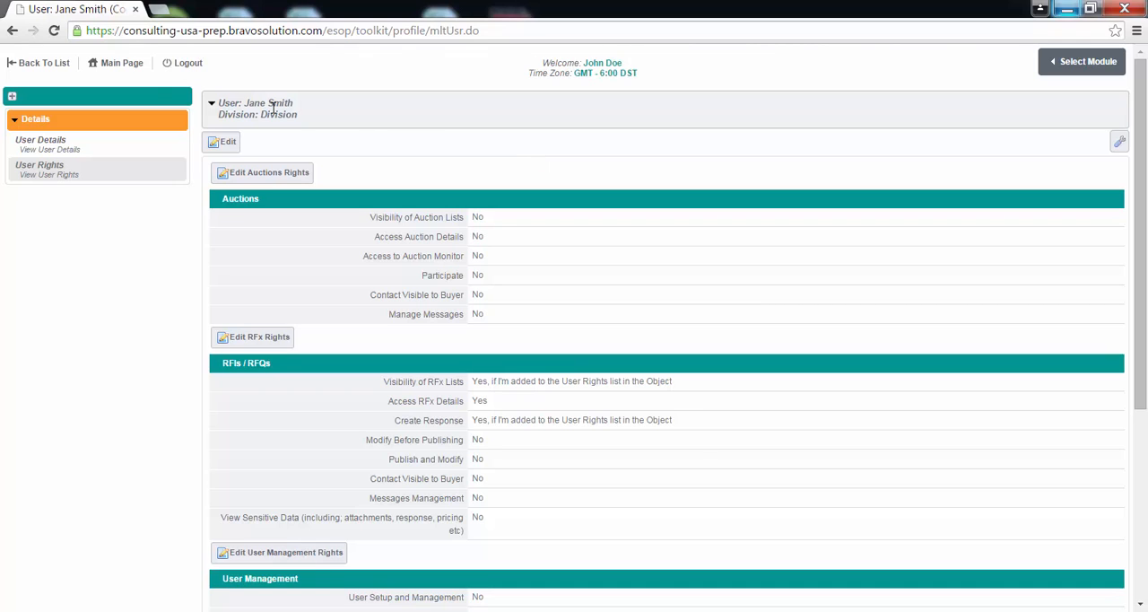
Return to the main page and log out of the supplier account
left_click(125, 71)
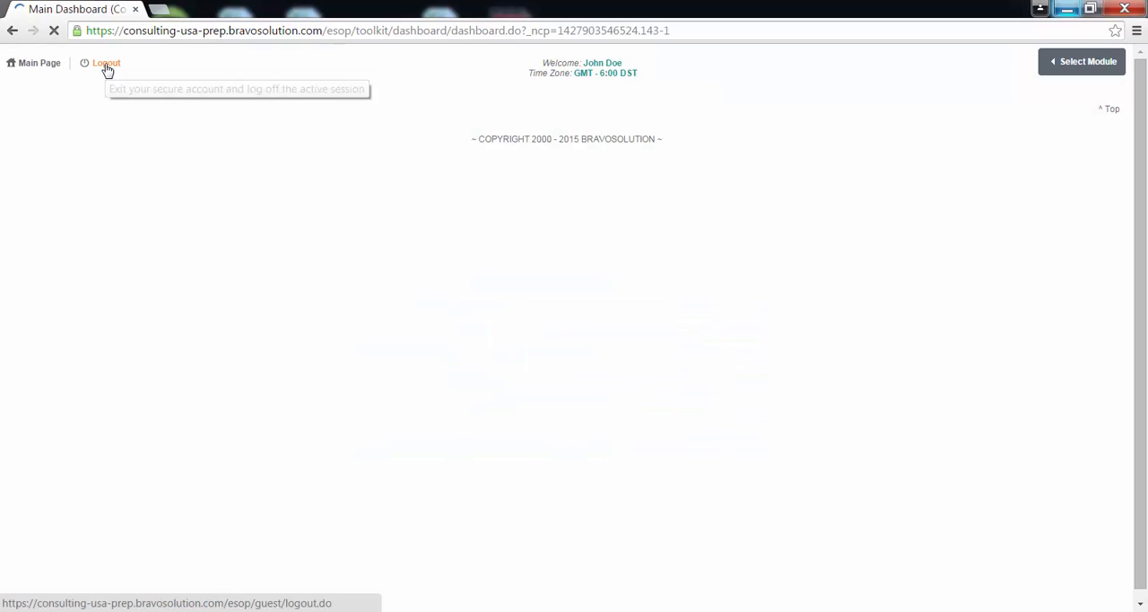
left_click(105, 63)
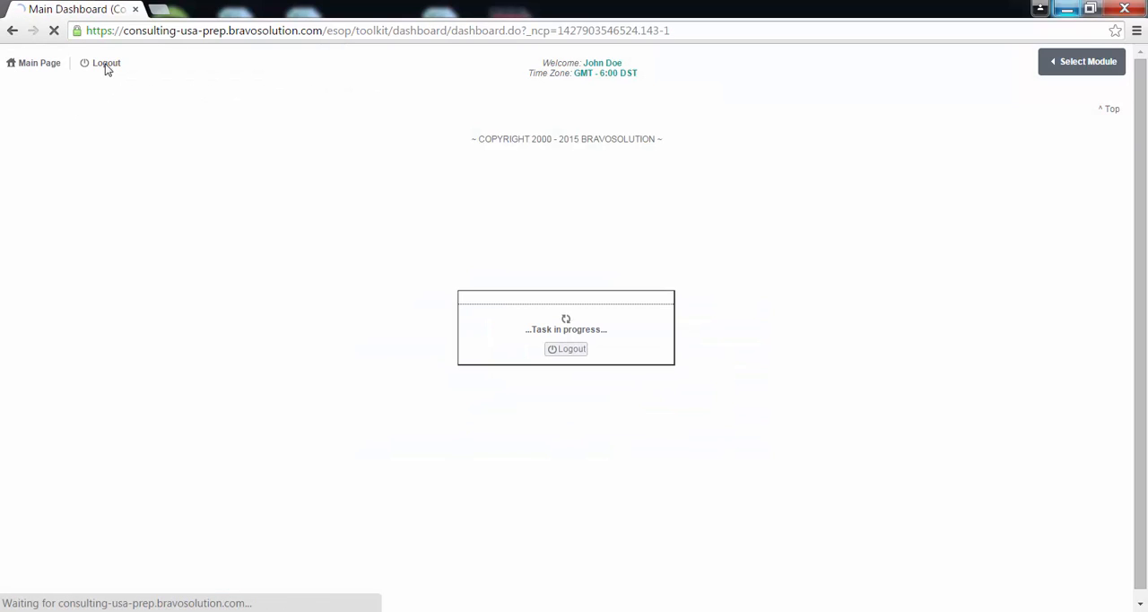